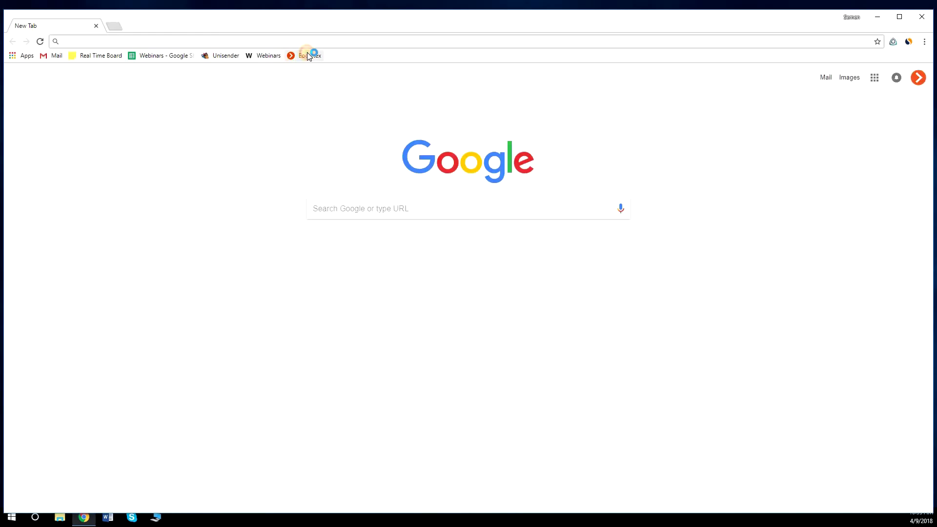
Open the Eocortex site from its bookmark and go to the Technical Support Service page
click(307, 56)
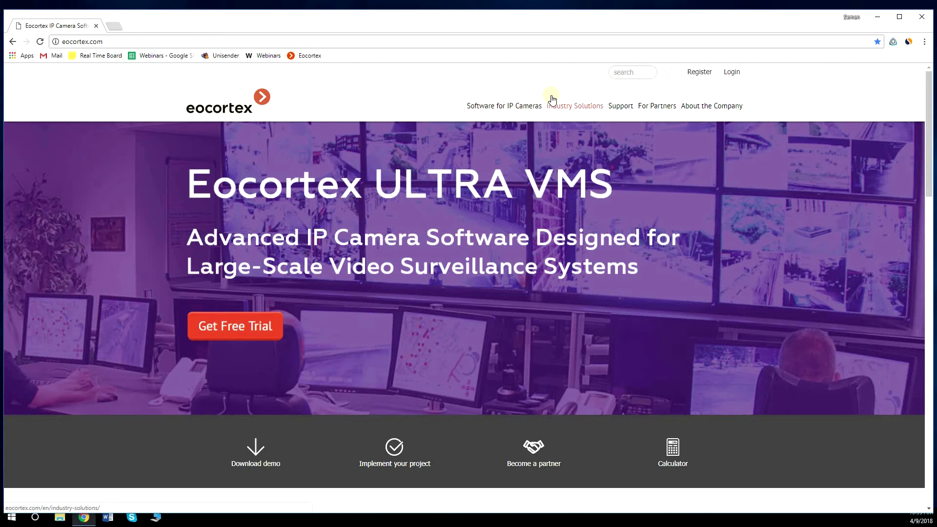
click(616, 109)
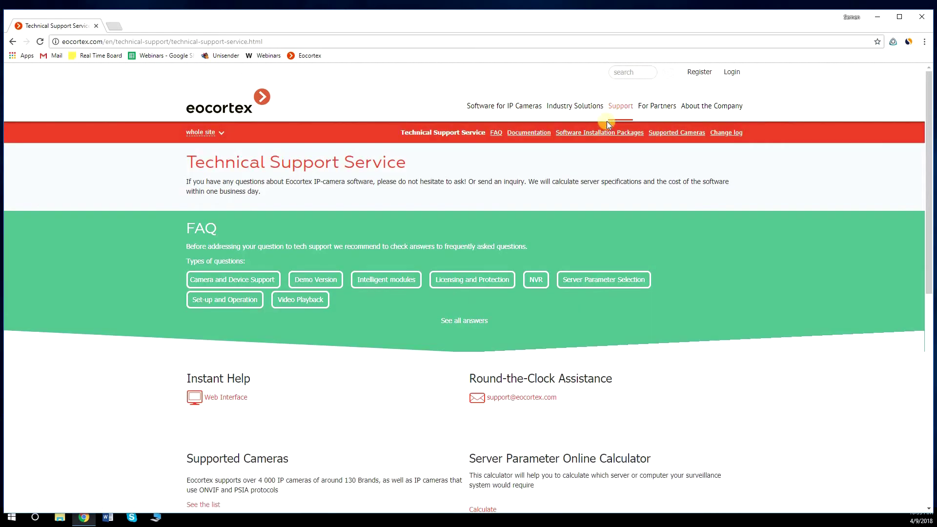
Download the Eocortex Ultra Full Version 1.3.398 installer (961 MB) from Software Installation Packages
click(601, 130)
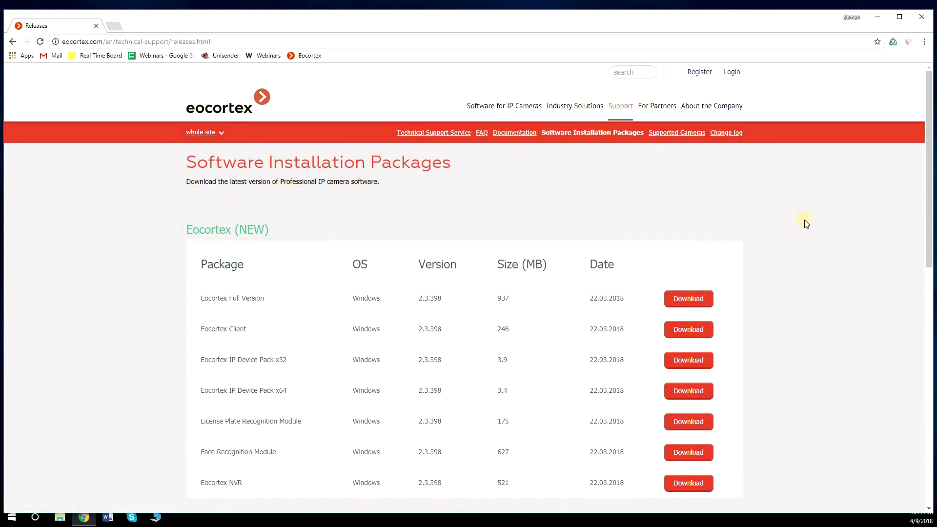
scroll(804, 219, down, 5)
scroll(804, 220, down, 2)
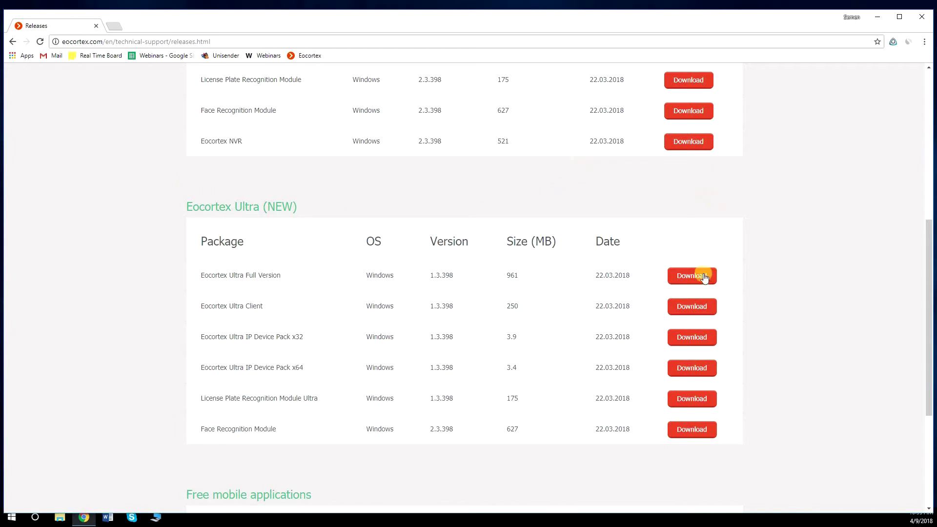
click(689, 279)
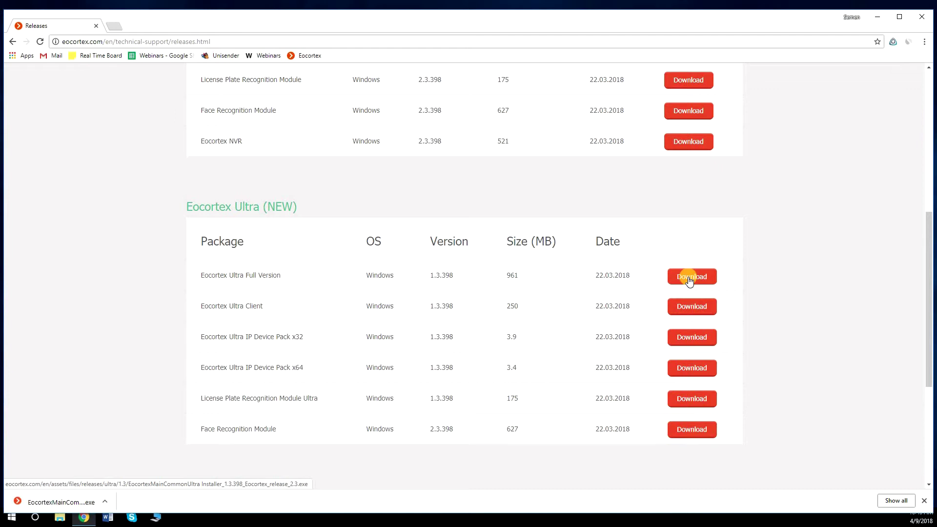
Close Chrome, launch the desktop installer in English and advance past the welcome page
click(928, 16)
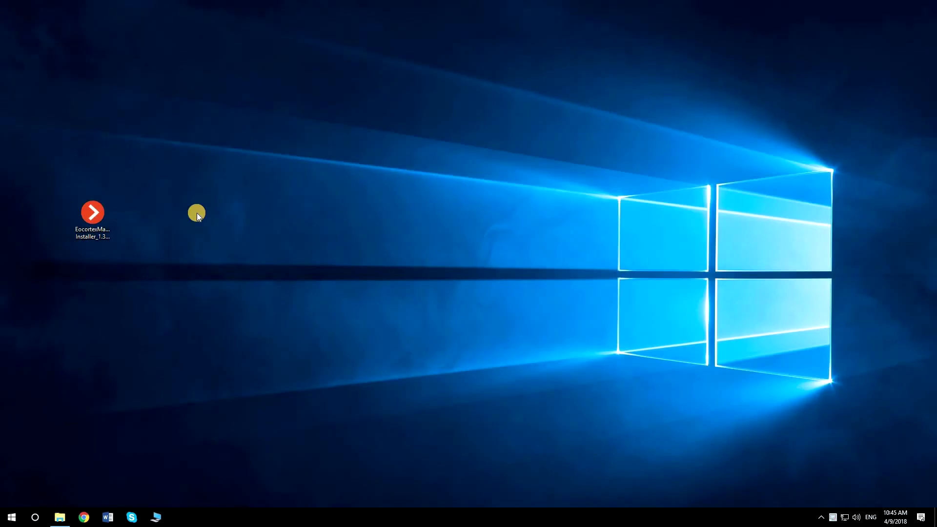
click(86, 221)
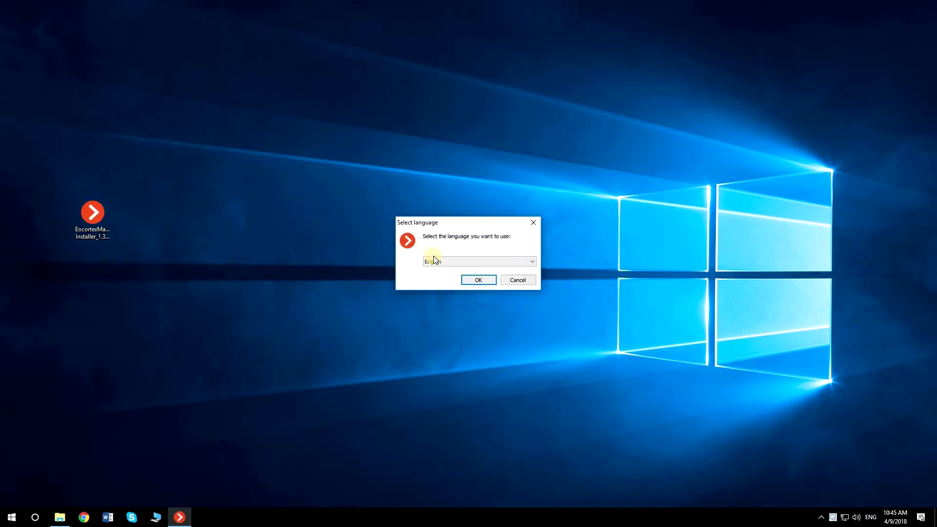
click(476, 279)
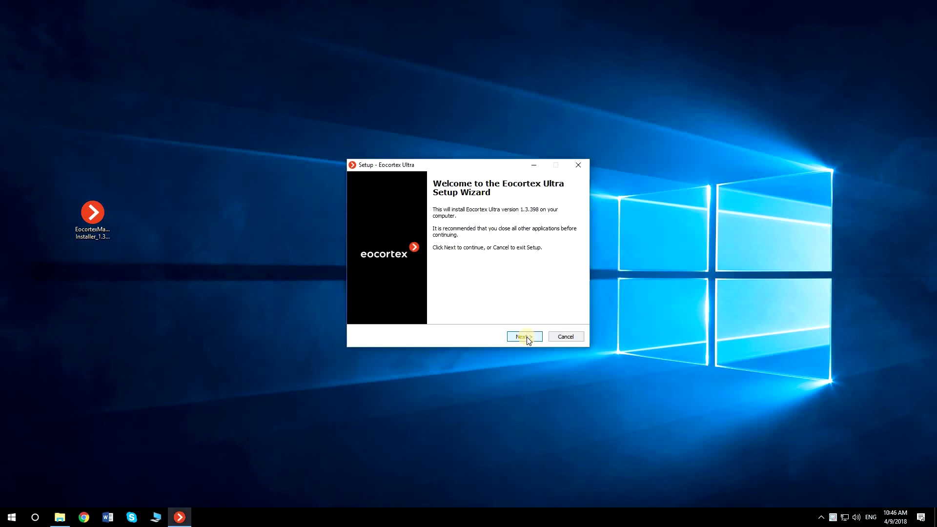
click(526, 337)
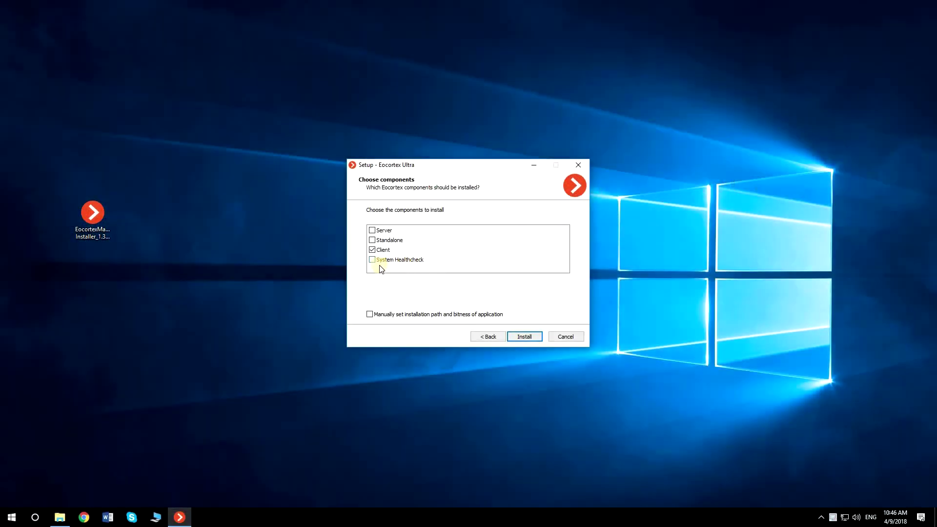
Tick System Healthcheck on Choose components, alongside the already selected Client
click(373, 260)
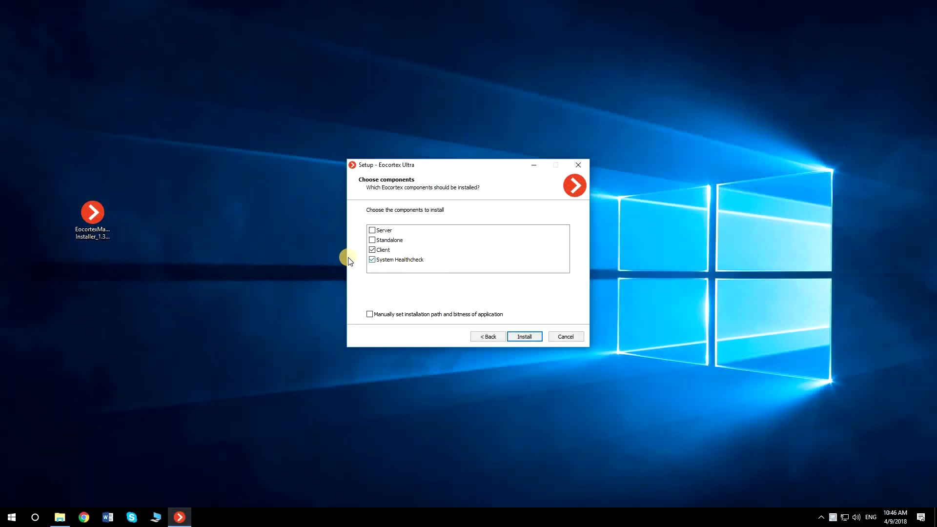
Add Server, install Server, Client and System Healthcheck, then finish the setup wizard
click(372, 231)
click(523, 338)
click(523, 338)
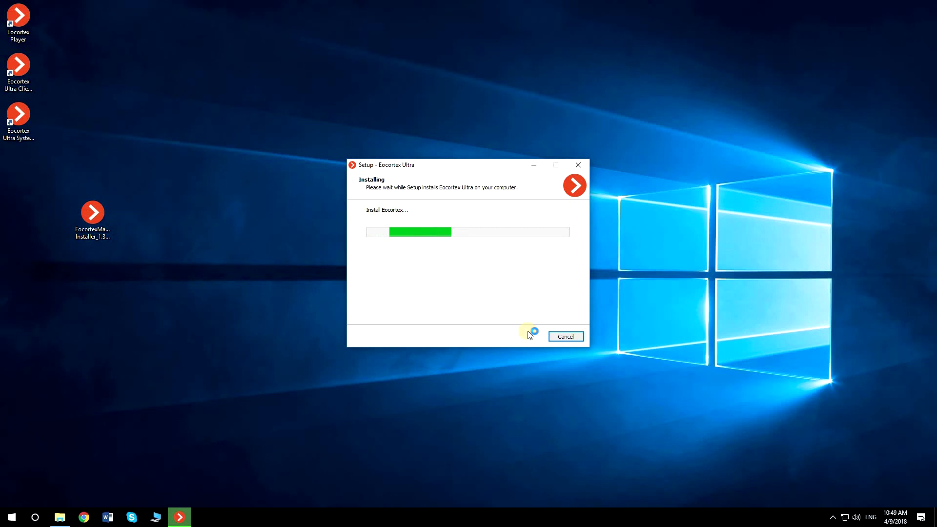
click(526, 334)
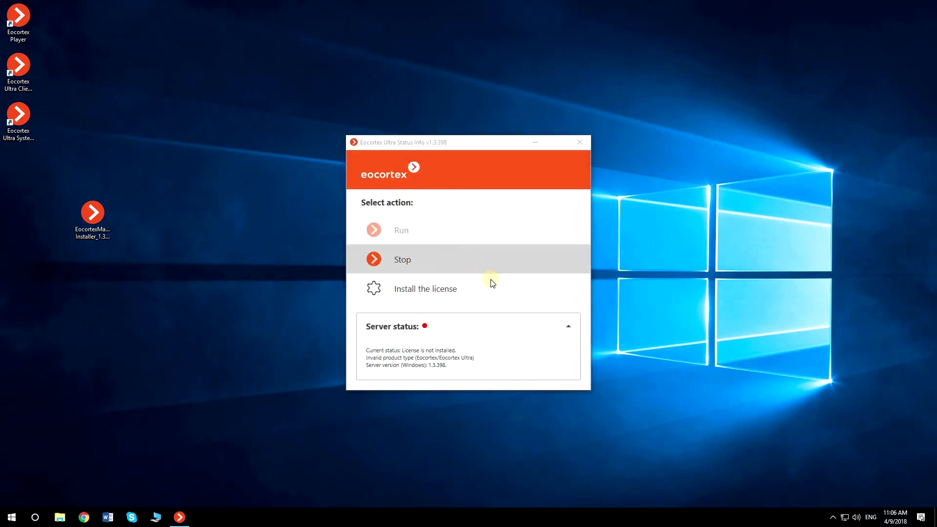
Install the server licence from the connected USB key through the licence installation wizard
click(447, 288)
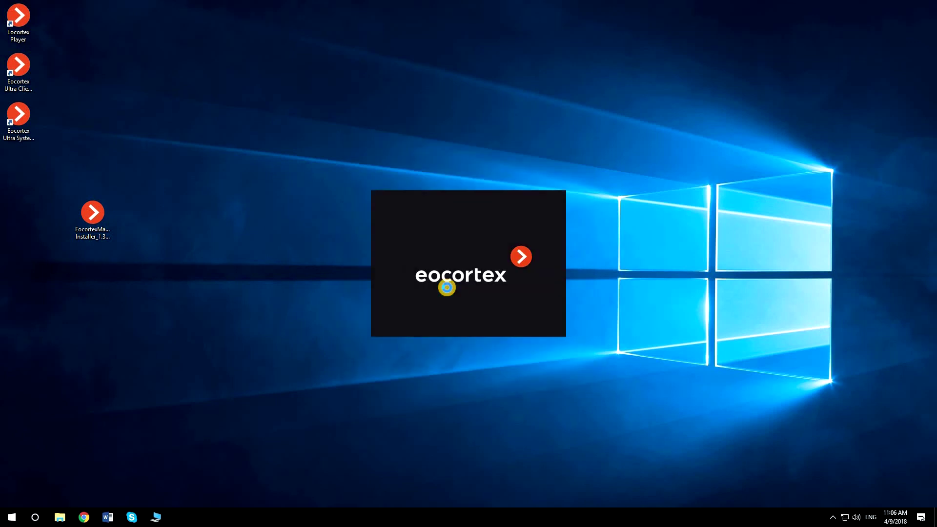
click(437, 275)
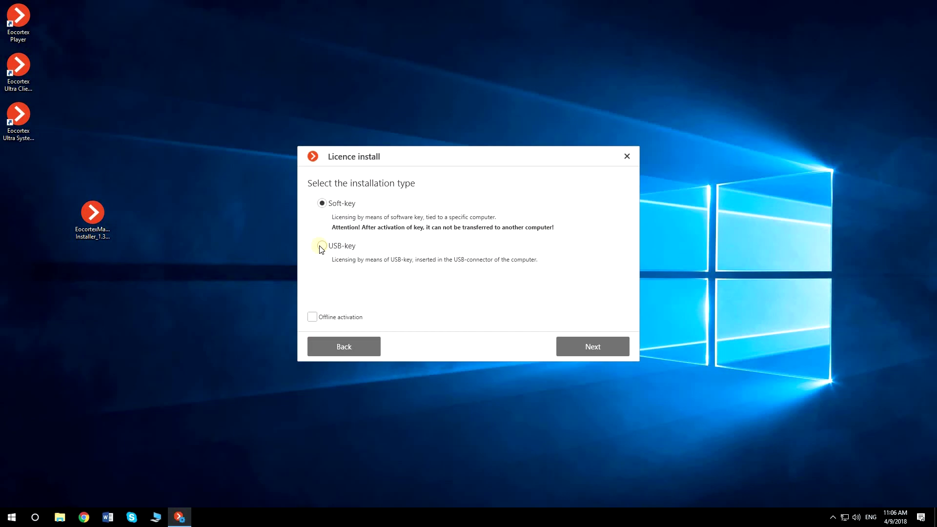
click(322, 246)
click(585, 345)
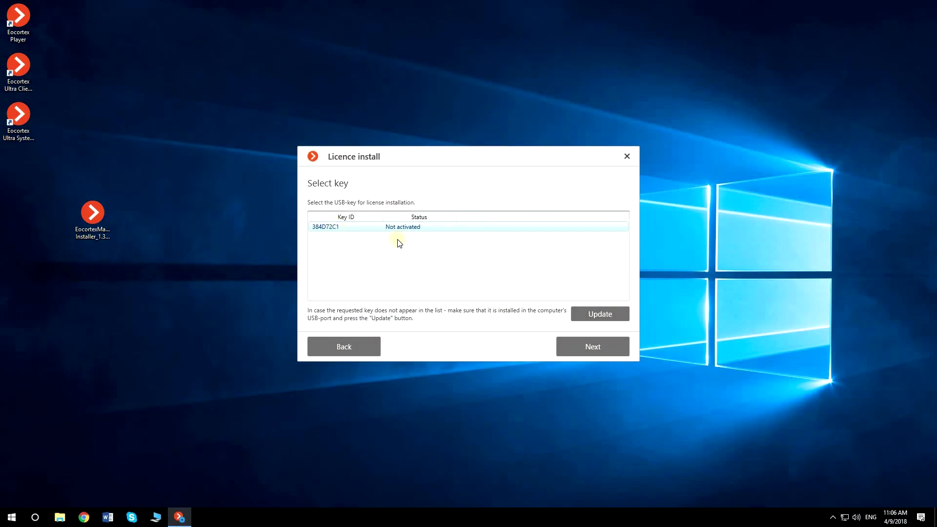
click(584, 347)
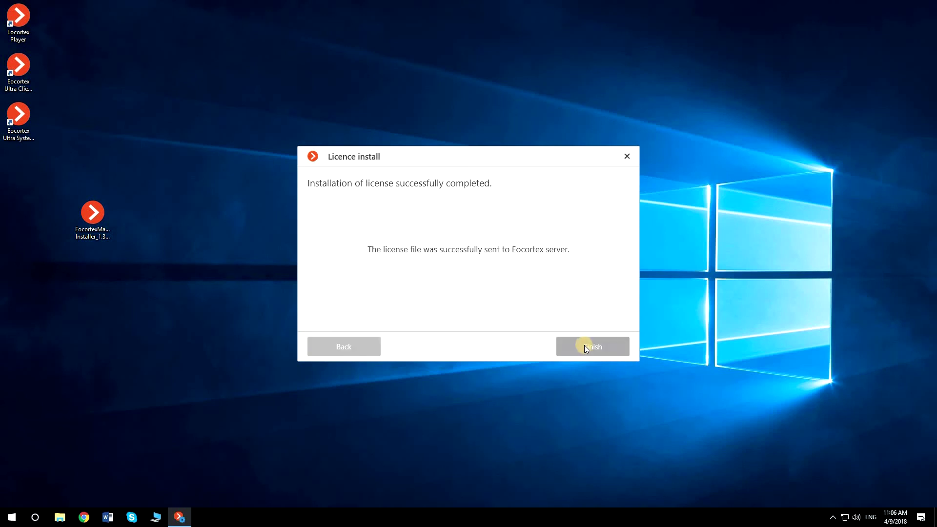
click(585, 346)
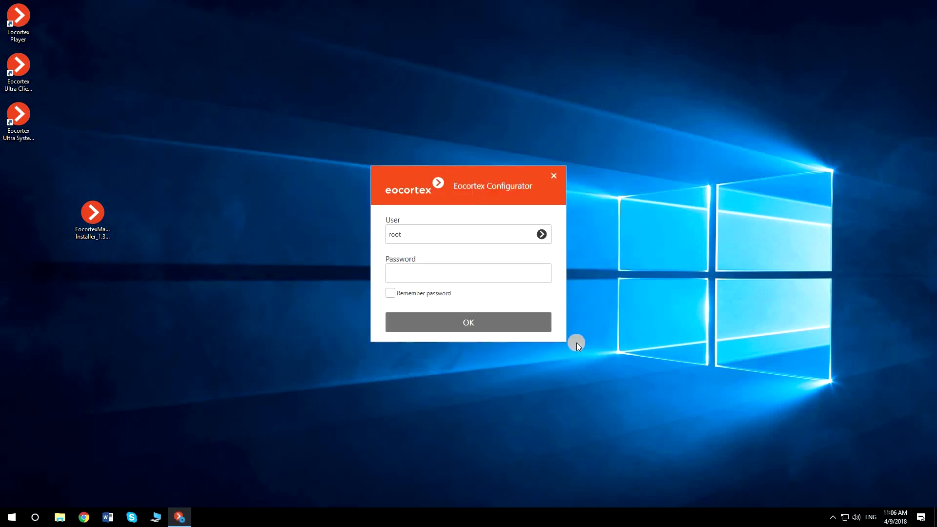
Log in and activate a soft-key licence online using the activation ID copied from the Gmail licence email
click(494, 321)
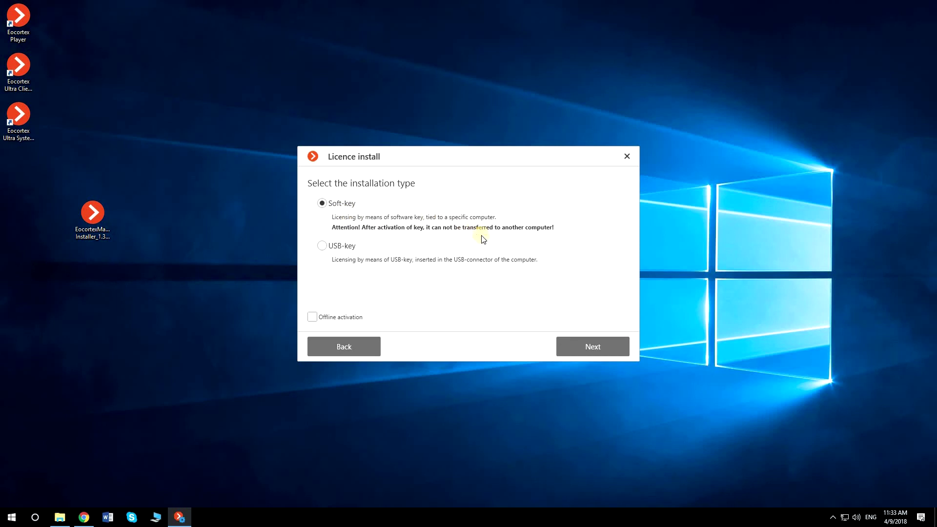
click(585, 348)
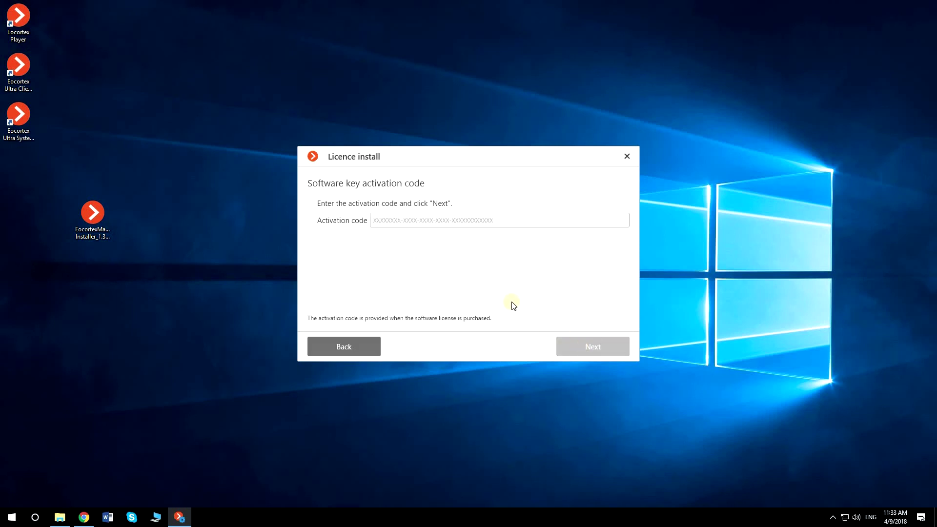
click(84, 517)
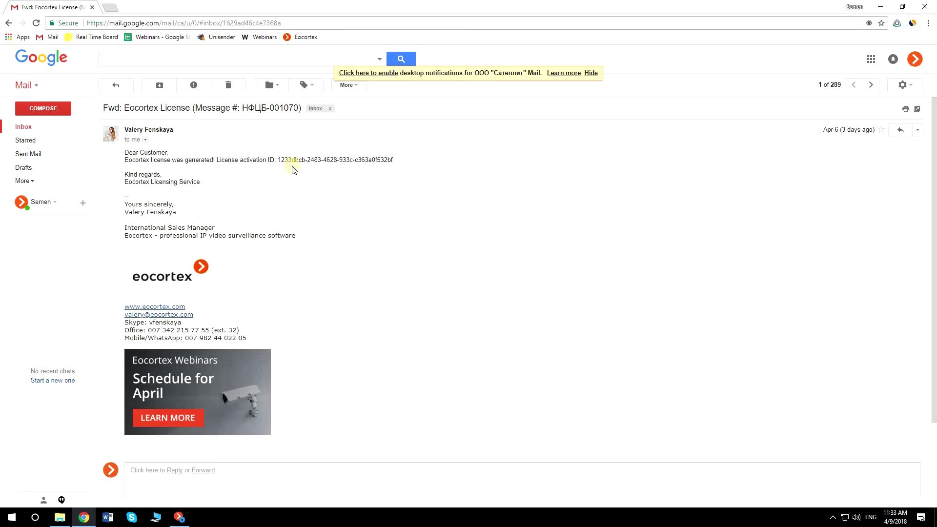
drag(279, 160, 388, 170)
key(ctrl+c)
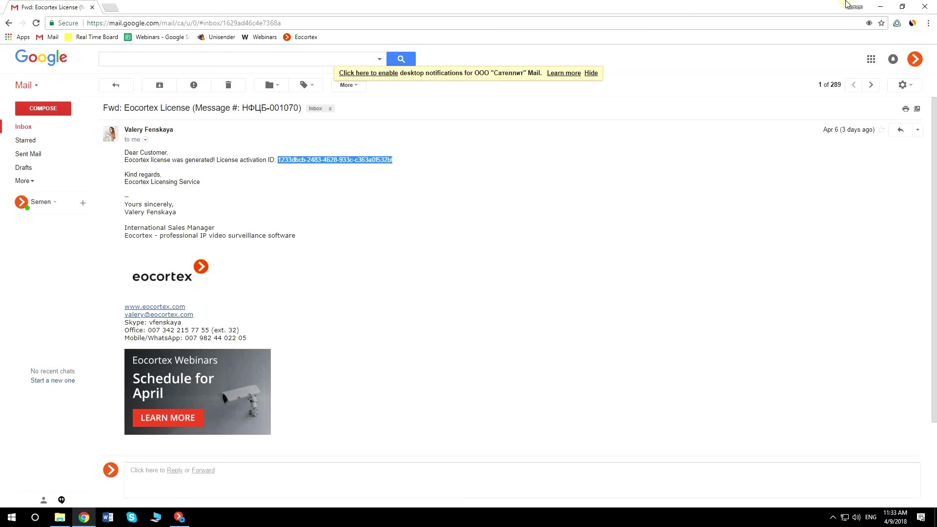
click(880, 7)
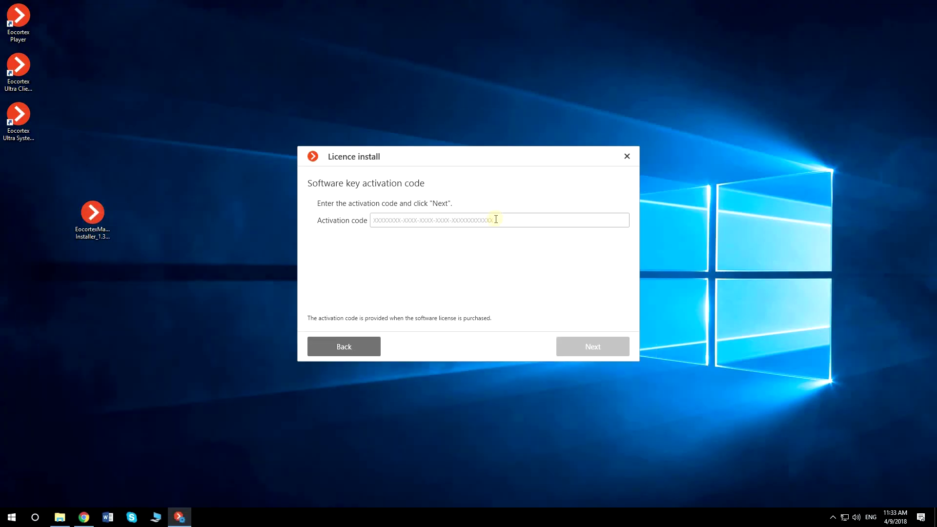
click(496, 220)
key(ctrl+v)
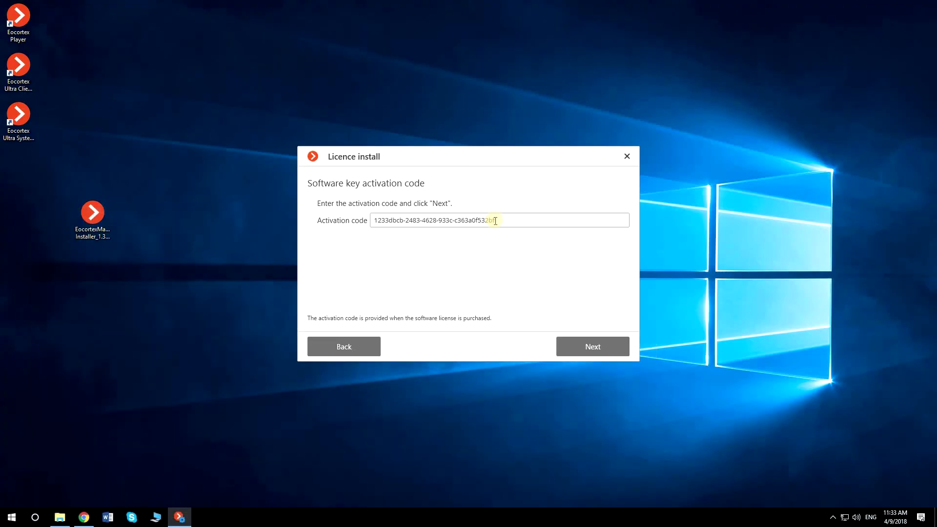
click(596, 347)
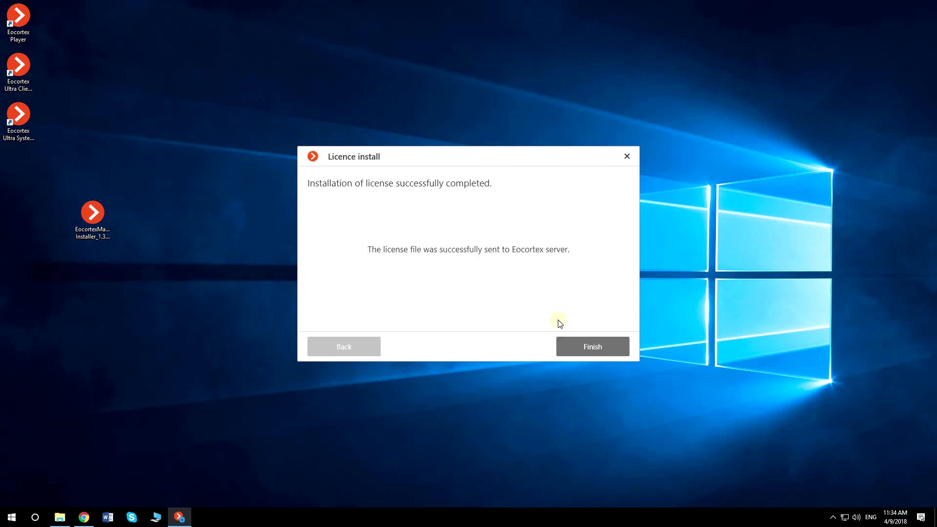
click(588, 347)
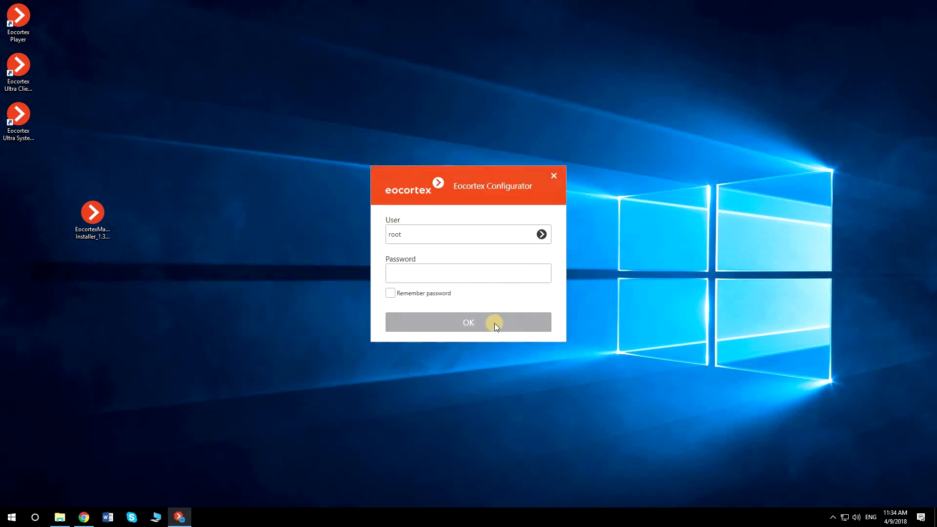
Log in and run manual offline soft-key activation with the pasted activation code to generate a request file
click(493, 323)
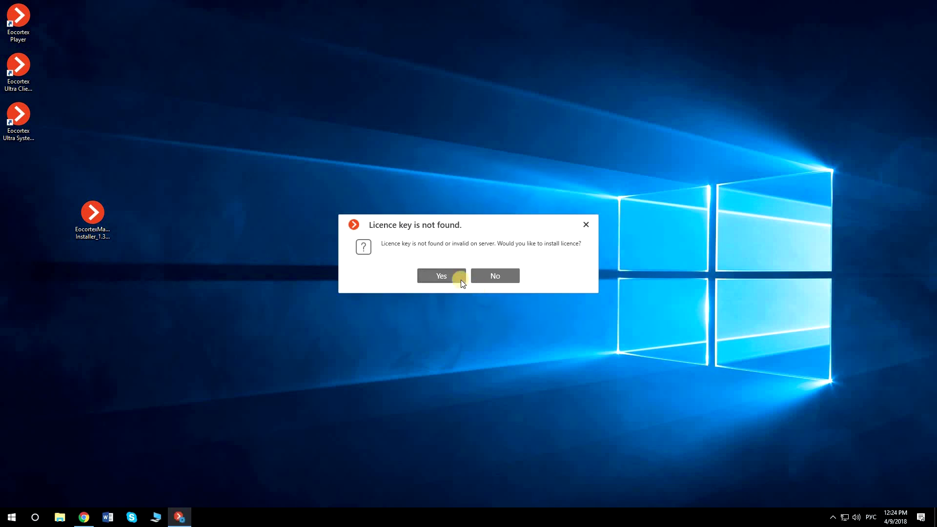
click(442, 277)
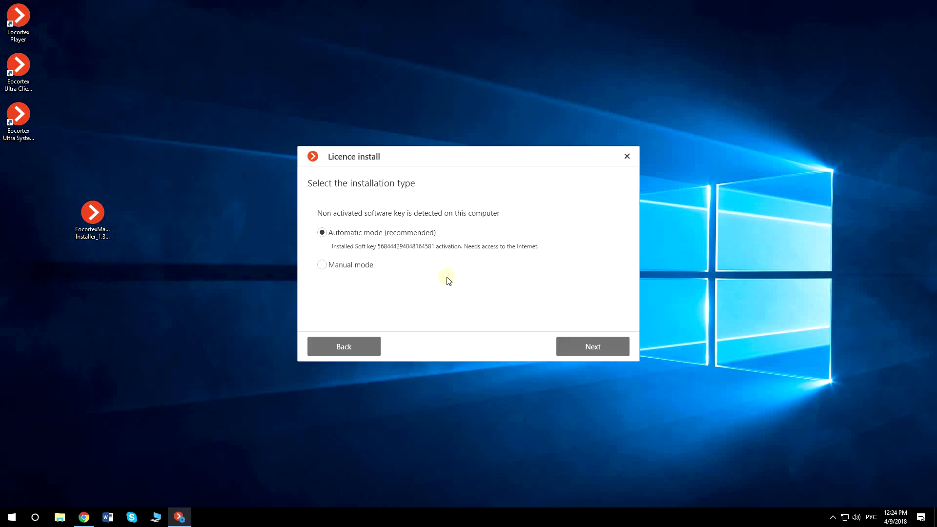
click(322, 264)
click(571, 342)
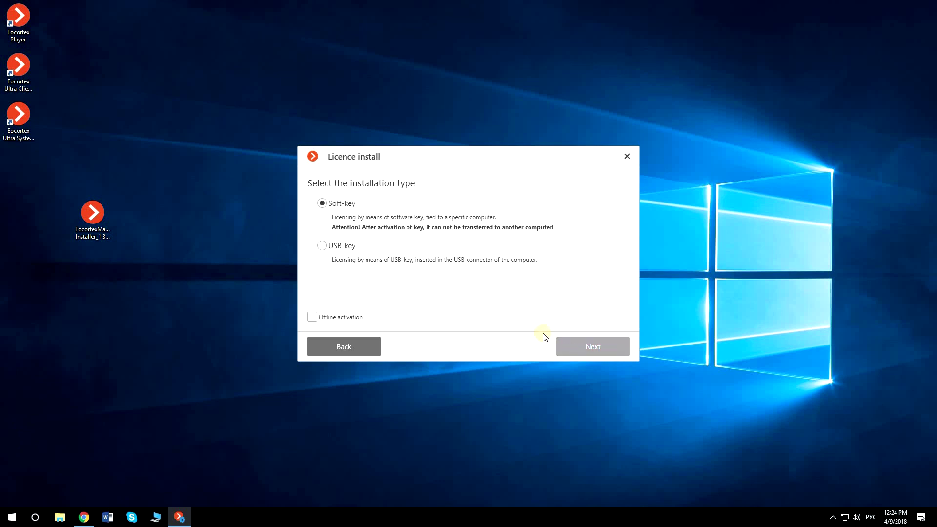
click(312, 319)
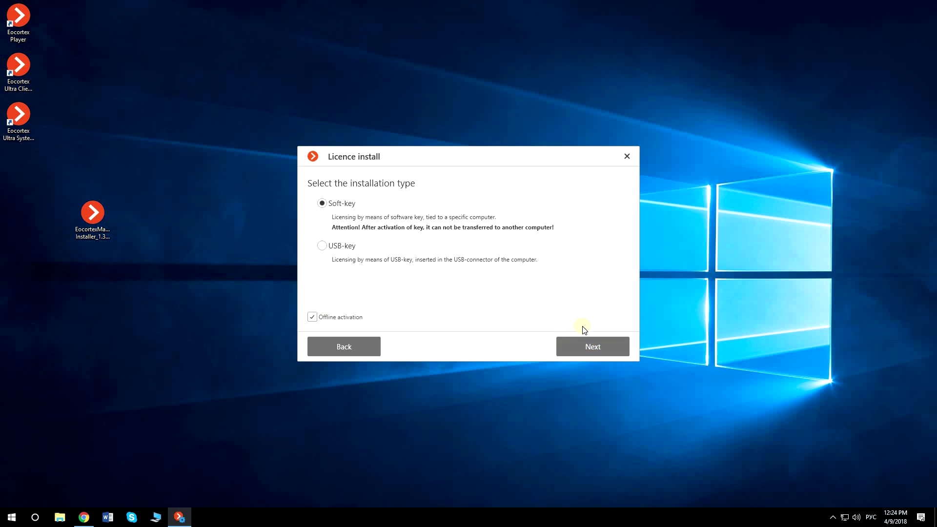
click(592, 345)
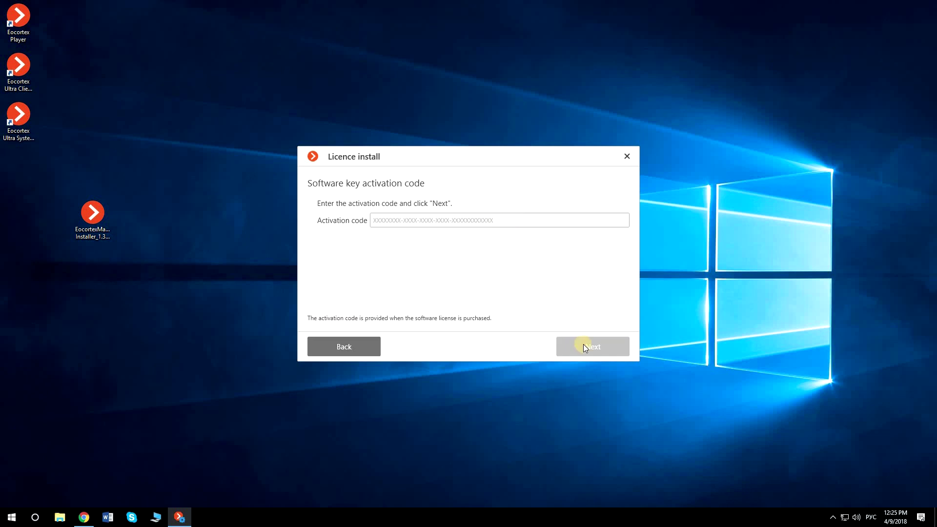
click(484, 220)
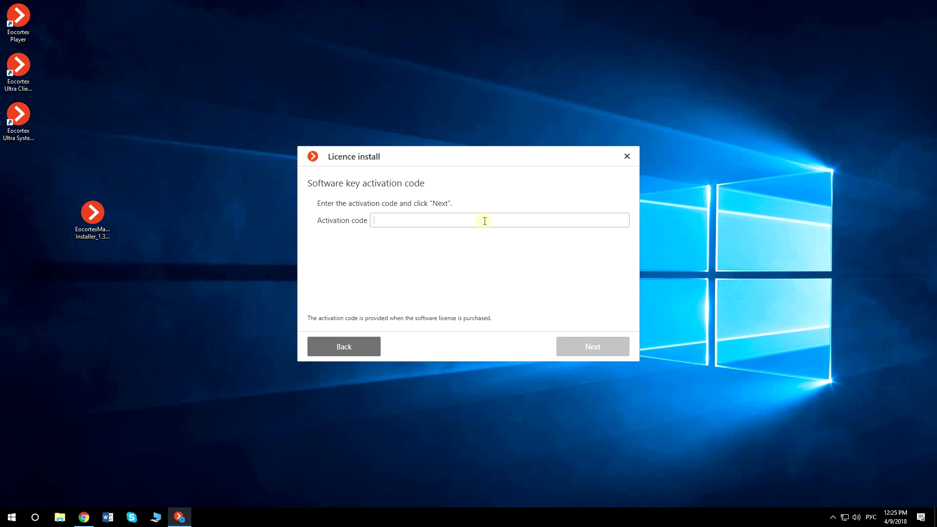
key(ctrl+v)
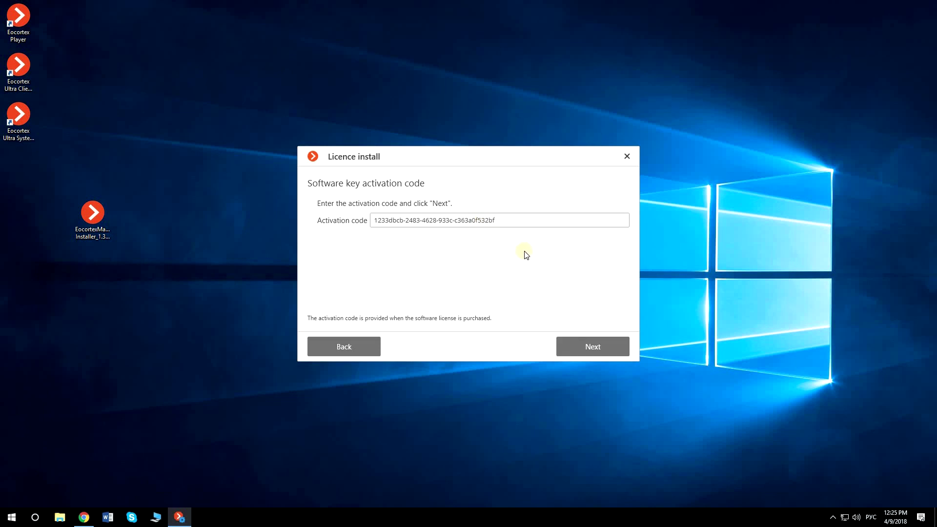
click(576, 346)
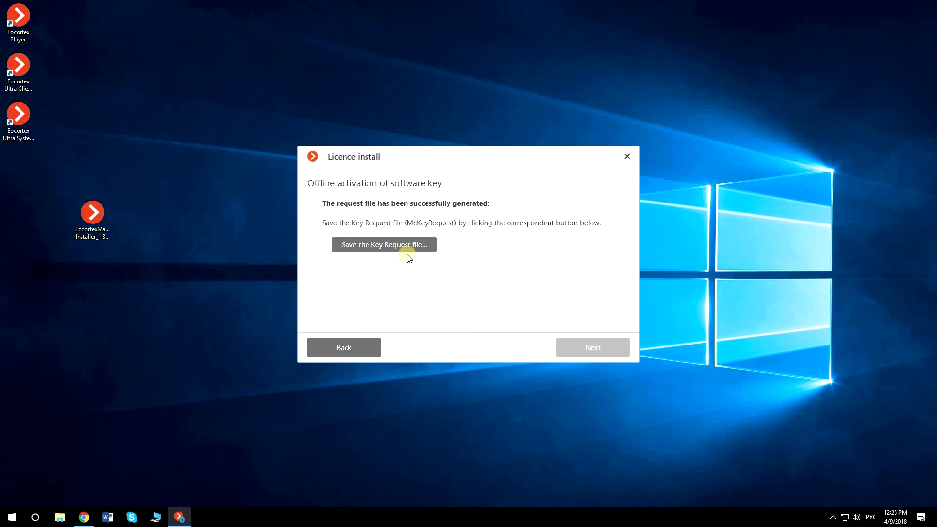
Save the key request file to the Desktop and continue to the licence file step
click(391, 246)
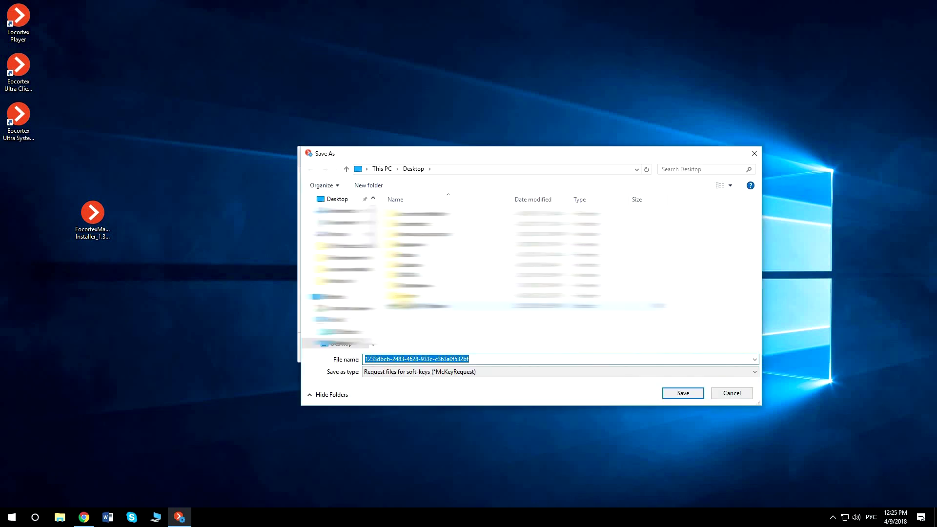
click(679, 392)
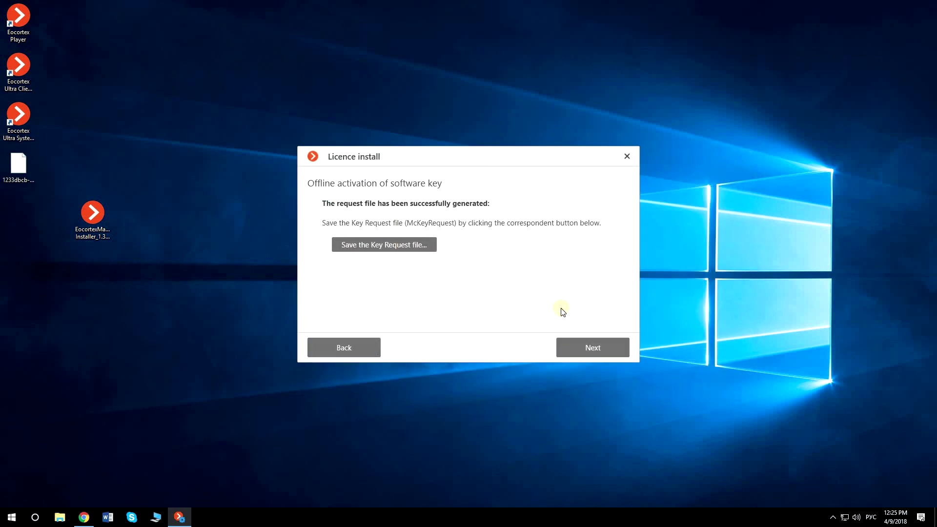
click(579, 348)
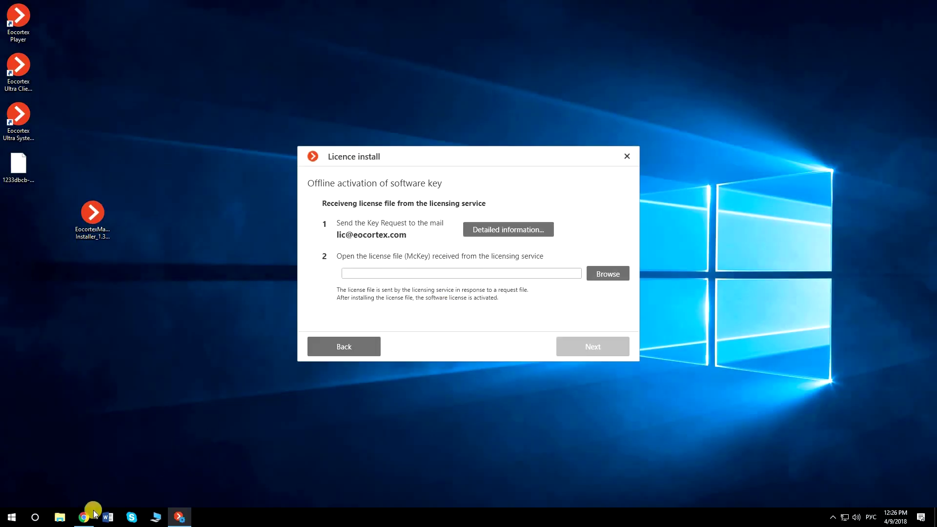
Email the desktop key request file to the licensing service address, sending without subject or body
click(84, 517)
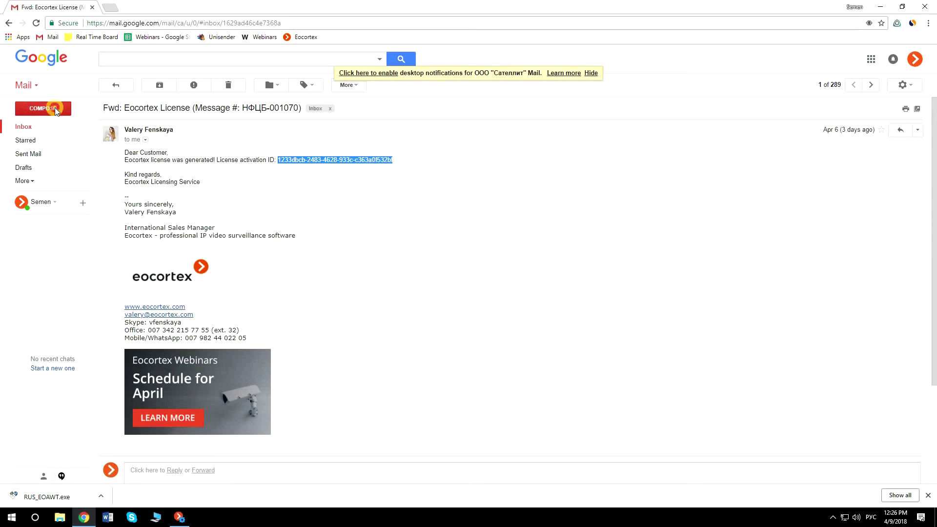
click(55, 108)
click(658, 215)
key(alt+shift)
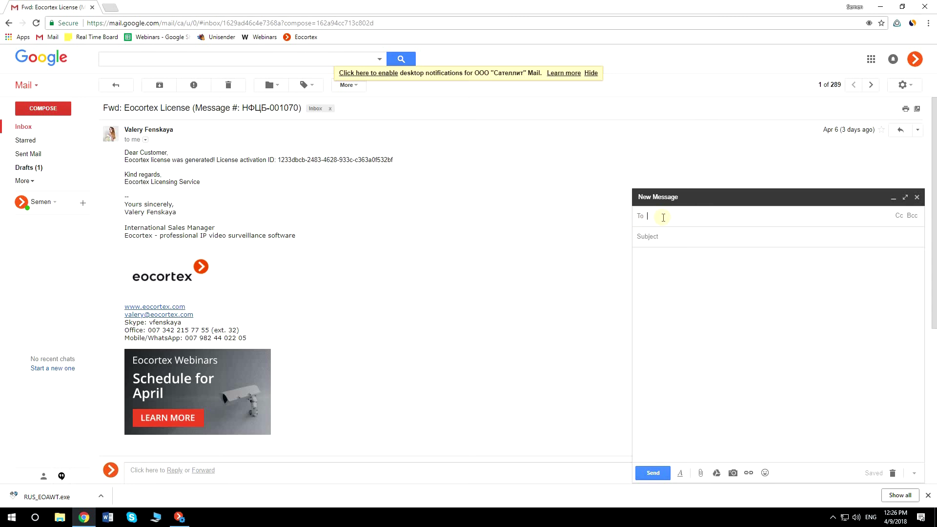
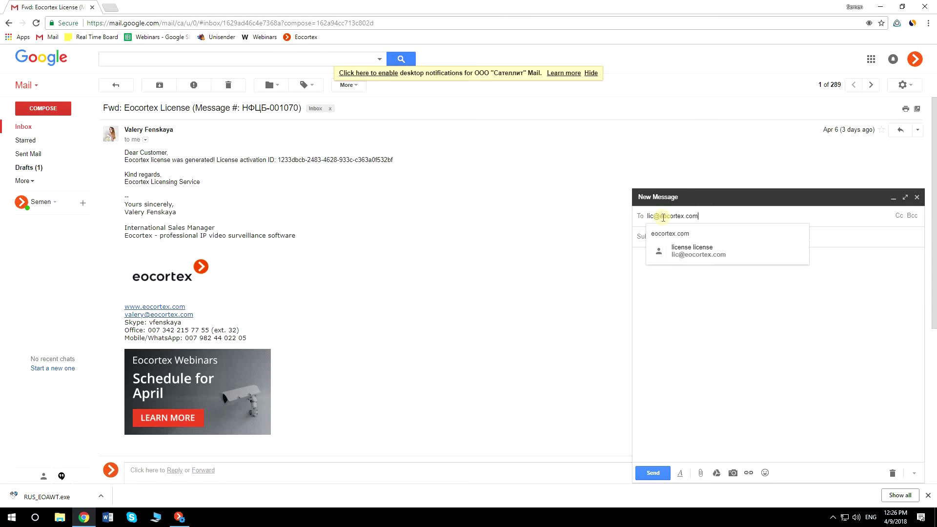
key(Return)
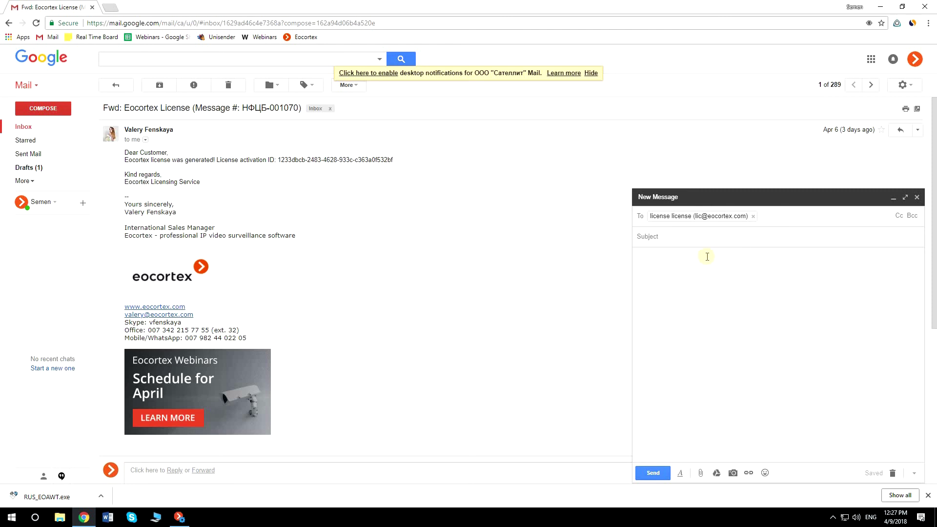
click(707, 256)
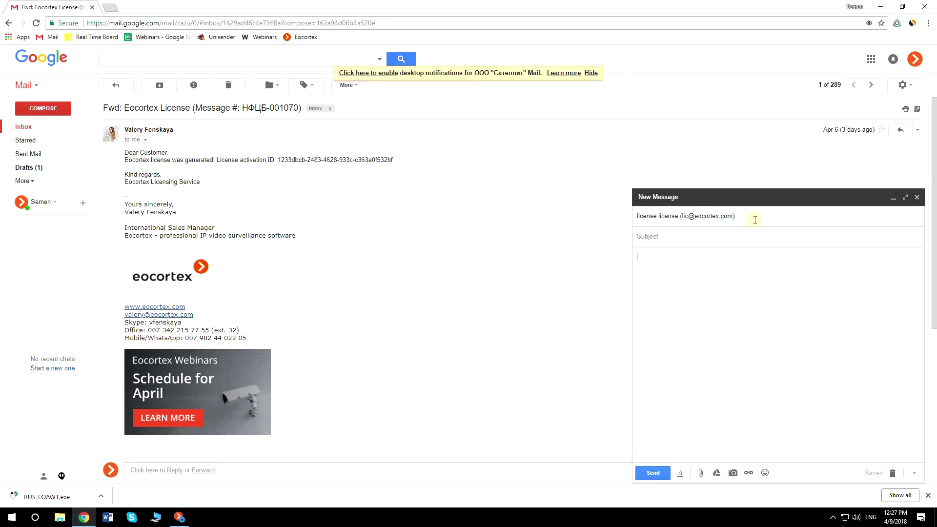
click(902, 7)
drag(11, 171, 704, 414)
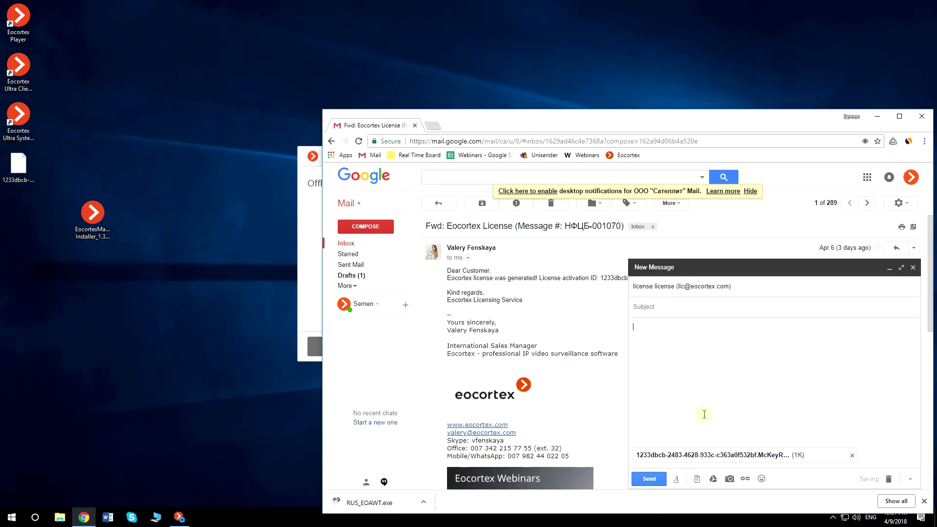
click(899, 117)
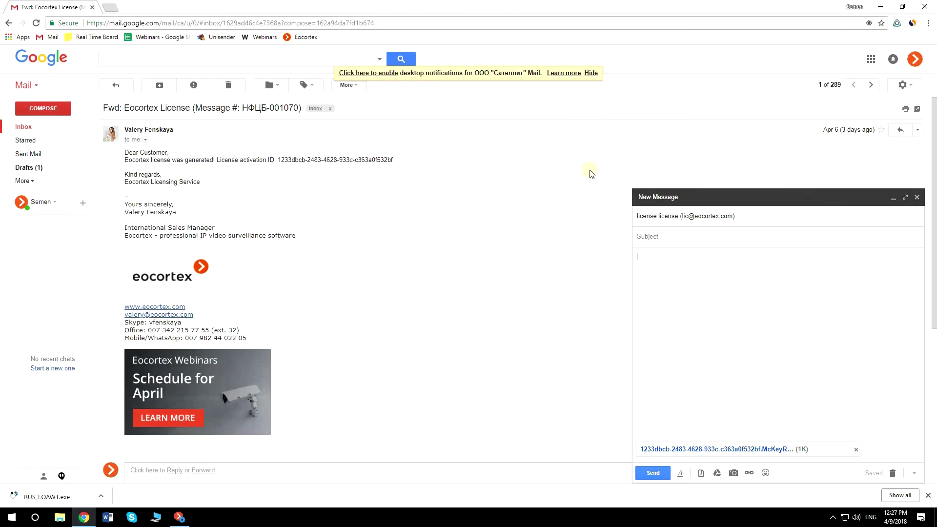
click(654, 474)
click(501, 75)
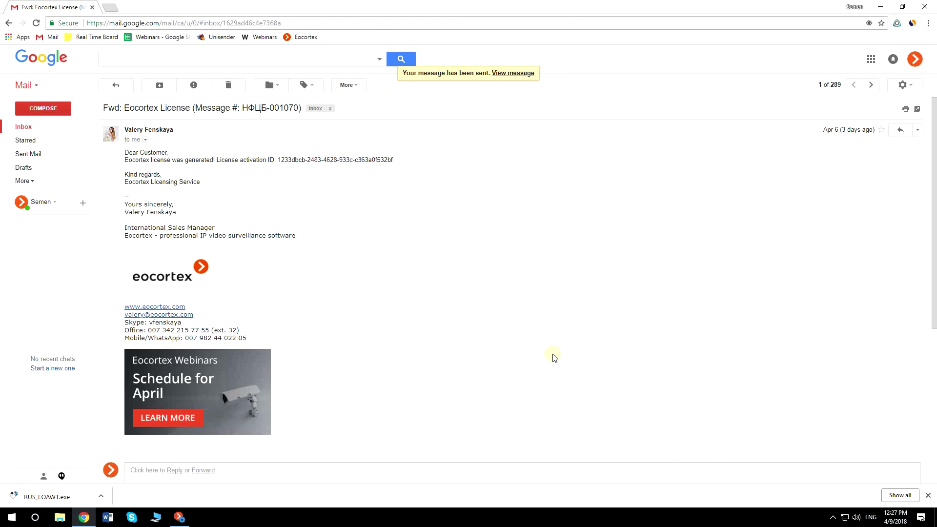
Open the licensing service's reply and download its attached .McKey licence file
click(41, 128)
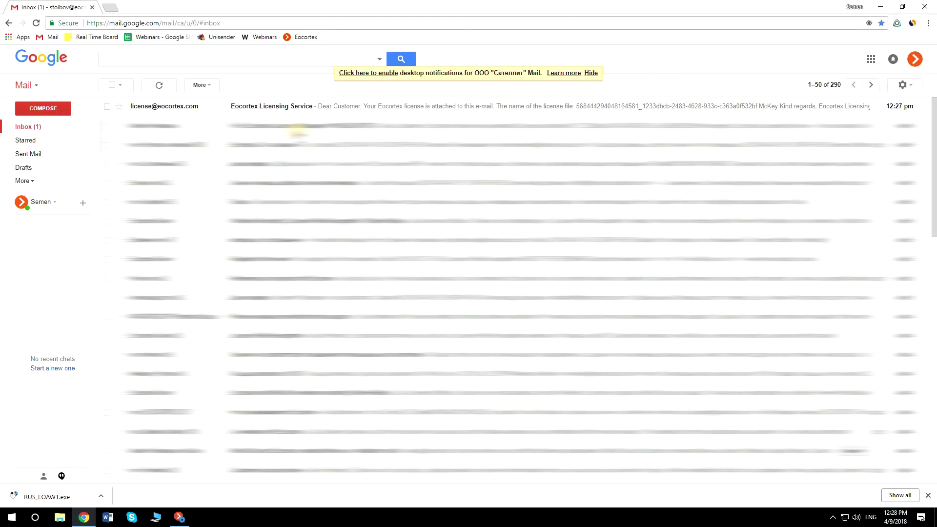
click(345, 107)
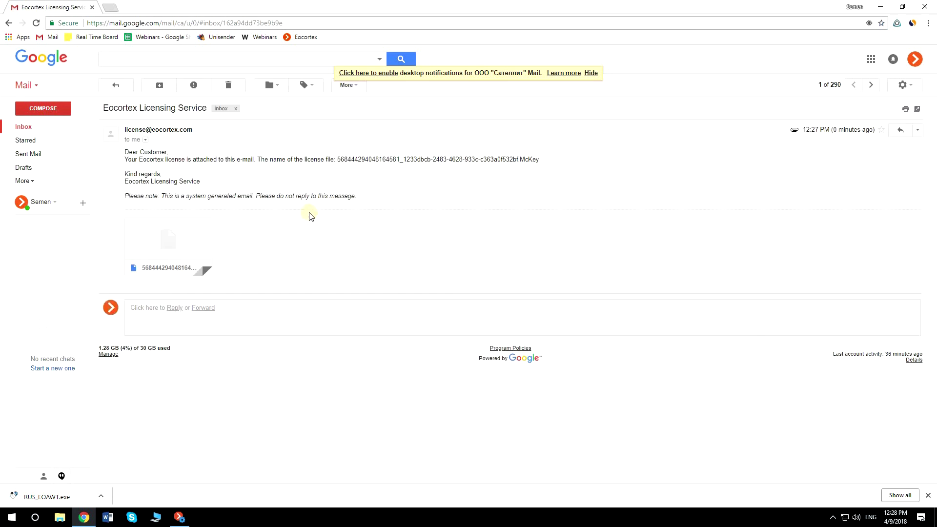
click(149, 262)
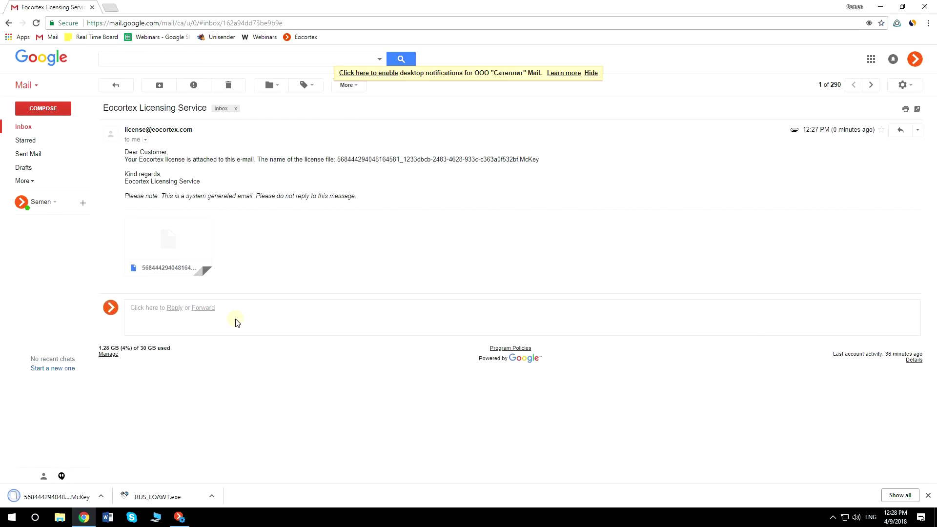
click(878, 12)
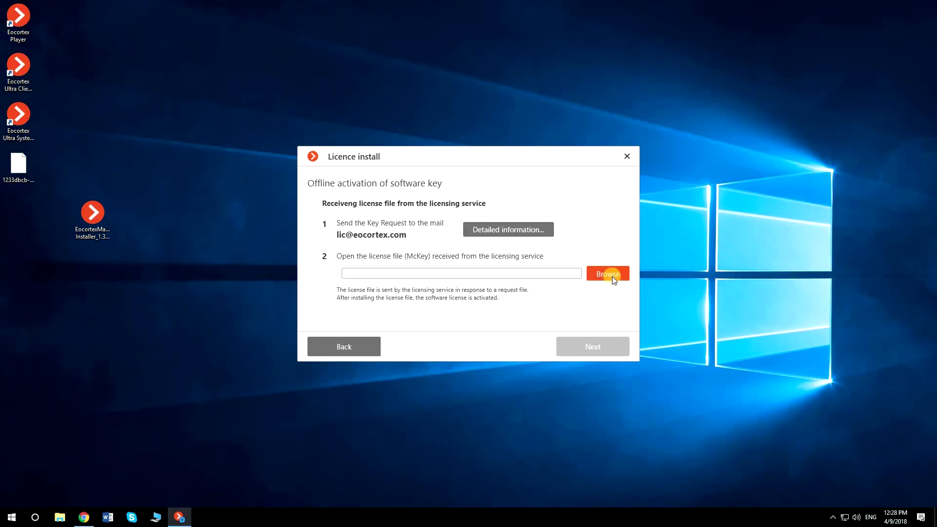
Load the downloaded .McKey licence file from the Downloads folder into the licence installer
click(611, 276)
double_click(417, 253)
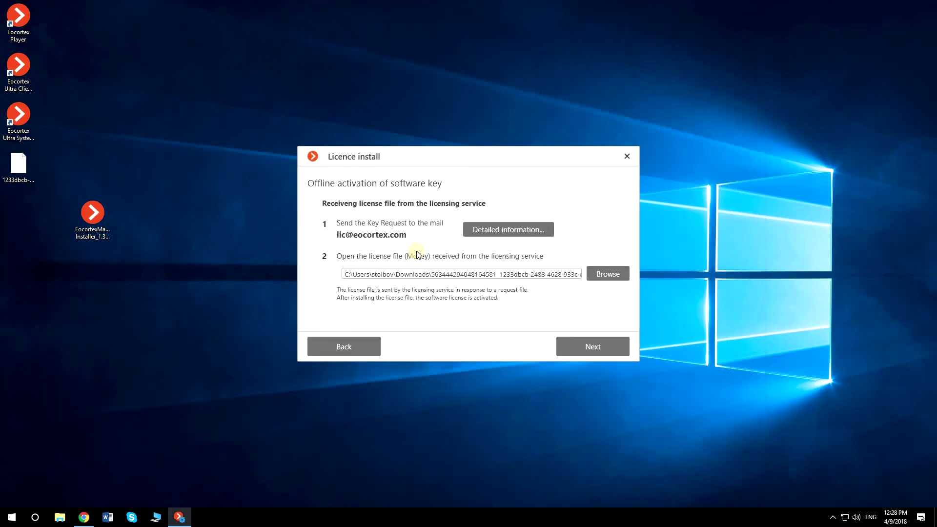